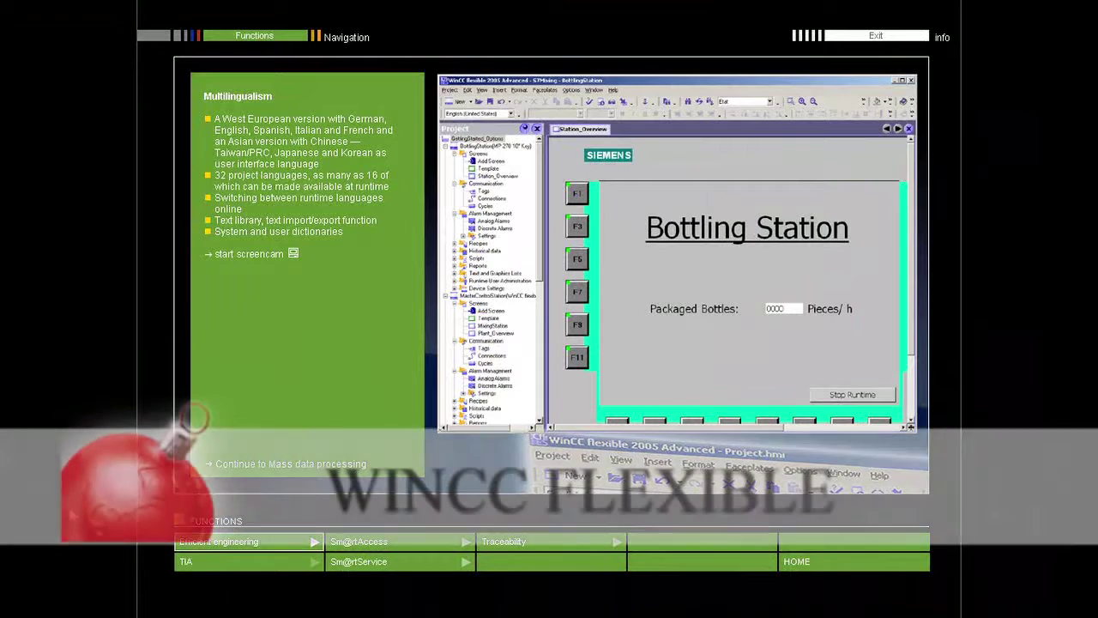
Launch the multilingualism screencam demo from the Multilingualism page
{"action": "left_click", "coordinate": [250, 254]}
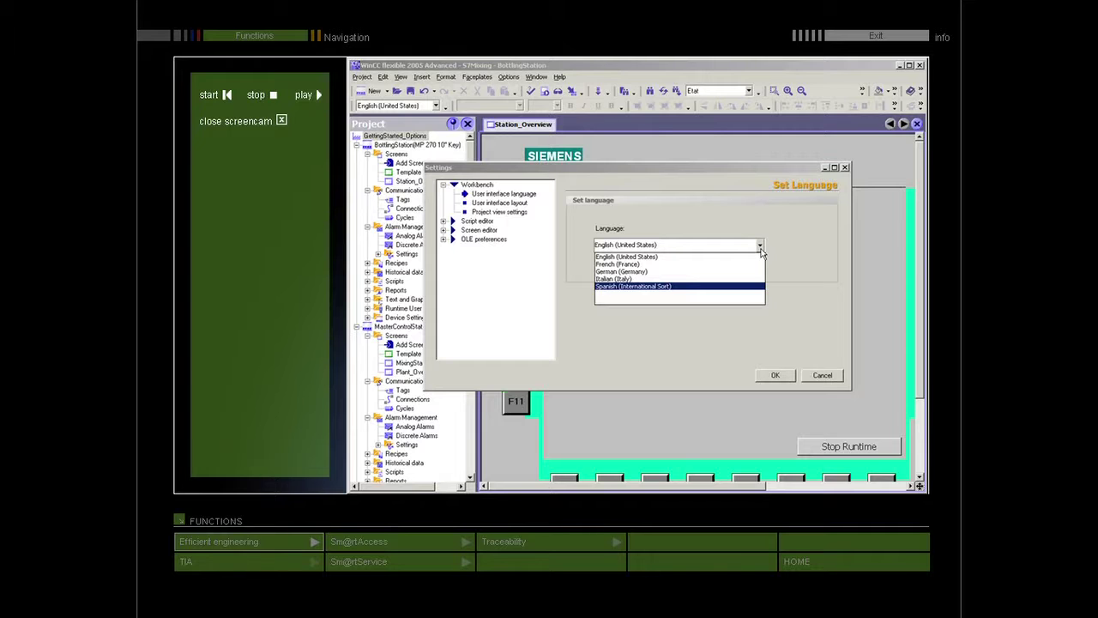
Apply English (United States) as the user interface language
{"action": "left_click", "coordinate": [644, 258]}
{"action": "left_click", "coordinate": [777, 375]}
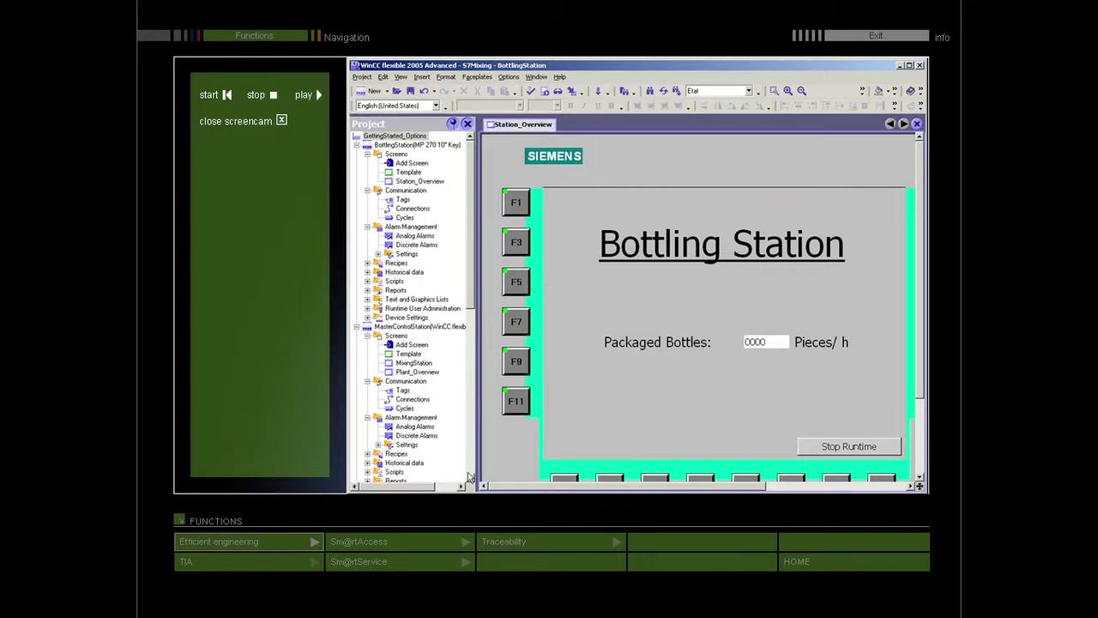
Open MixingStation's Languages and Fonts settings and widen the Language name column
{"action": "scroll", "coordinate": [470, 387], "scroll_direction": "down", "scroll_amount": 12}
{"action": "double_click", "coordinate": [424, 435]}
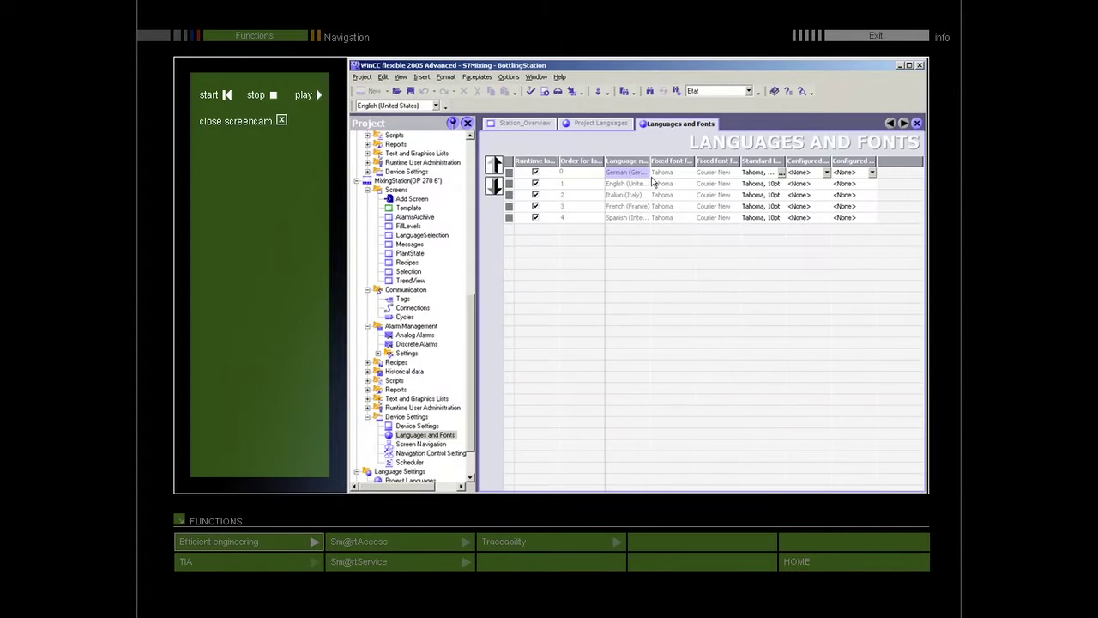
{"action": "left_click_drag", "start_coordinate": [650, 161], "coordinate": [685, 161]}
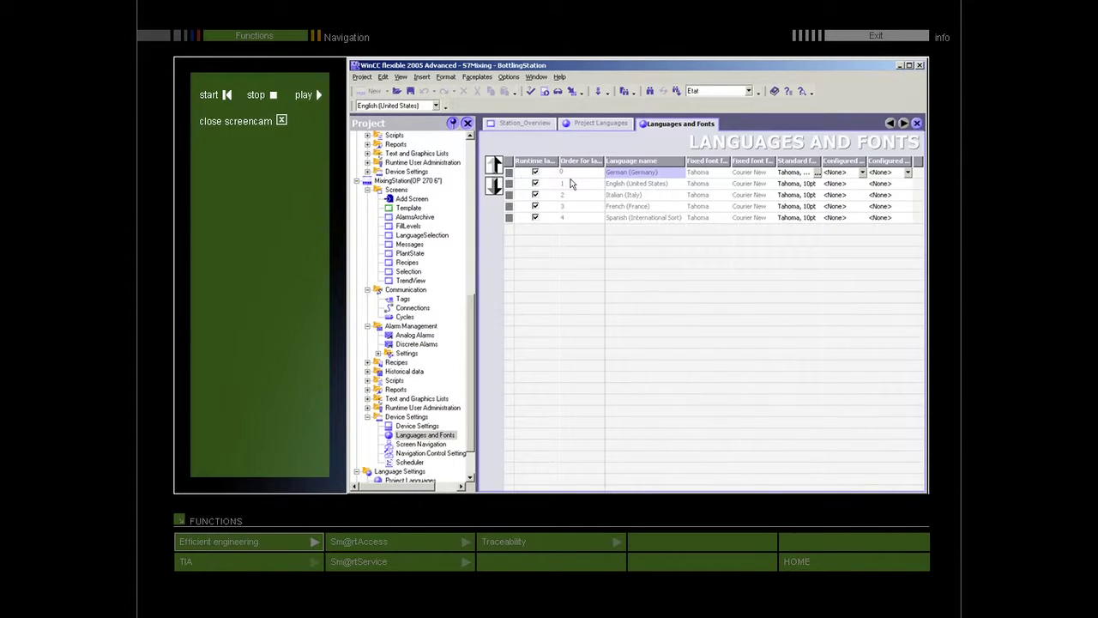
Review the English (United States), French and Spanish runtime language rows, then return to Station_Overview
{"action": "left_click", "coordinate": [510, 183]}
{"action": "left_click", "coordinate": [508, 195]}
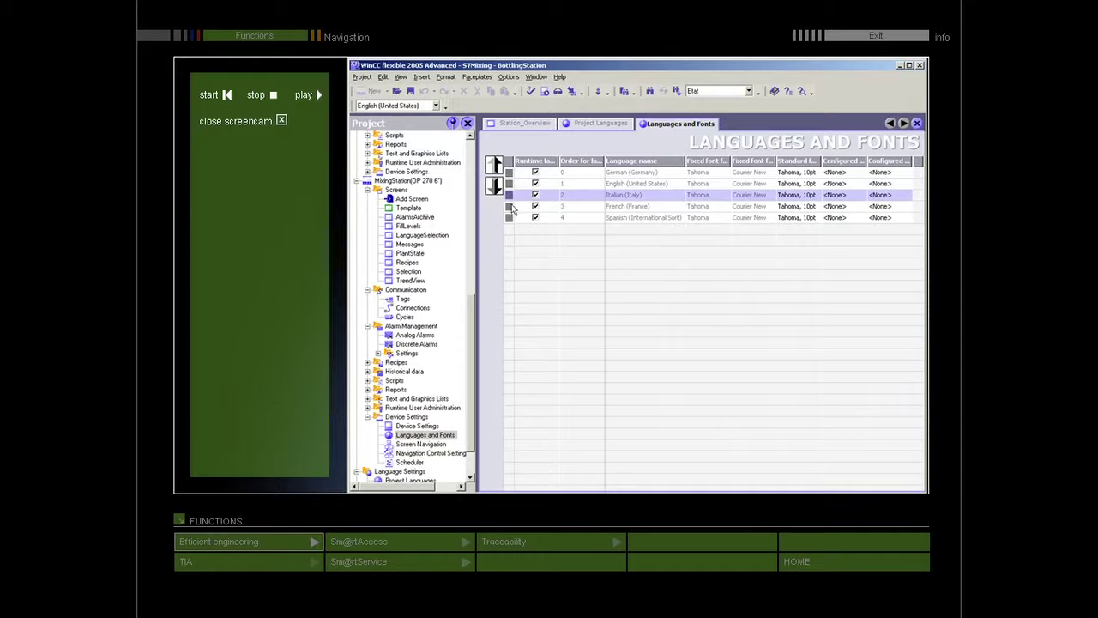
{"action": "left_click", "coordinate": [510, 217]}
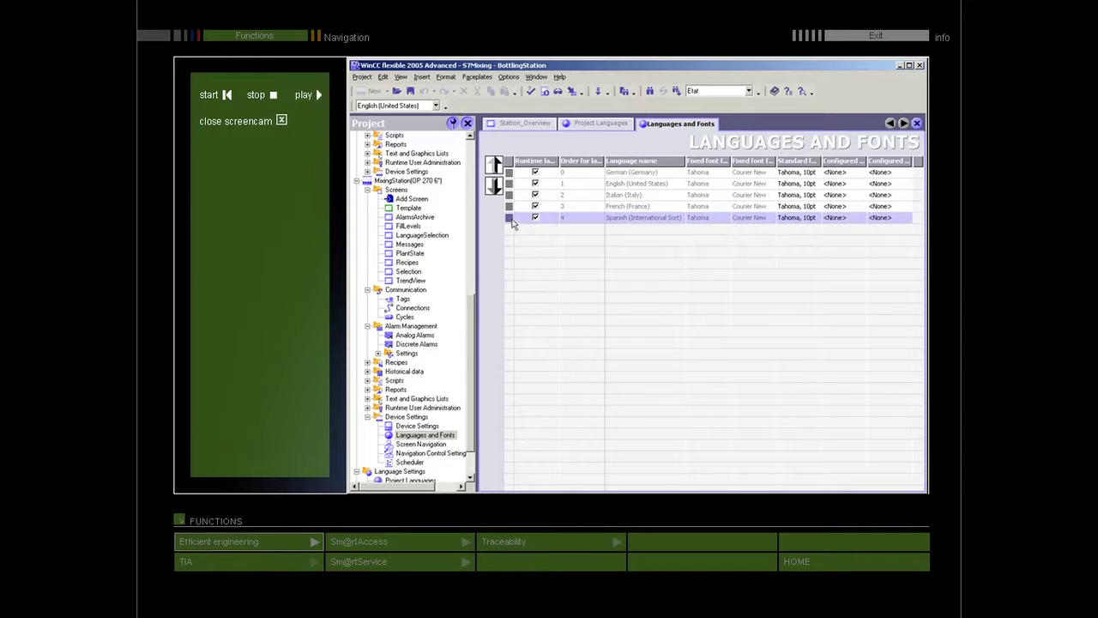
{"action": "left_click", "coordinate": [547, 125]}
{"action": "left_click", "coordinate": [470, 479]}
Review Project Languages with English (United States), French, German, Italian and Spanish ticked
{"action": "double_click", "coordinate": [412, 435]}
{"action": "left_click_drag", "start_coordinate": [544, 486], "coordinate": [732, 489]}
{"action": "left_click", "coordinate": [495, 487]}
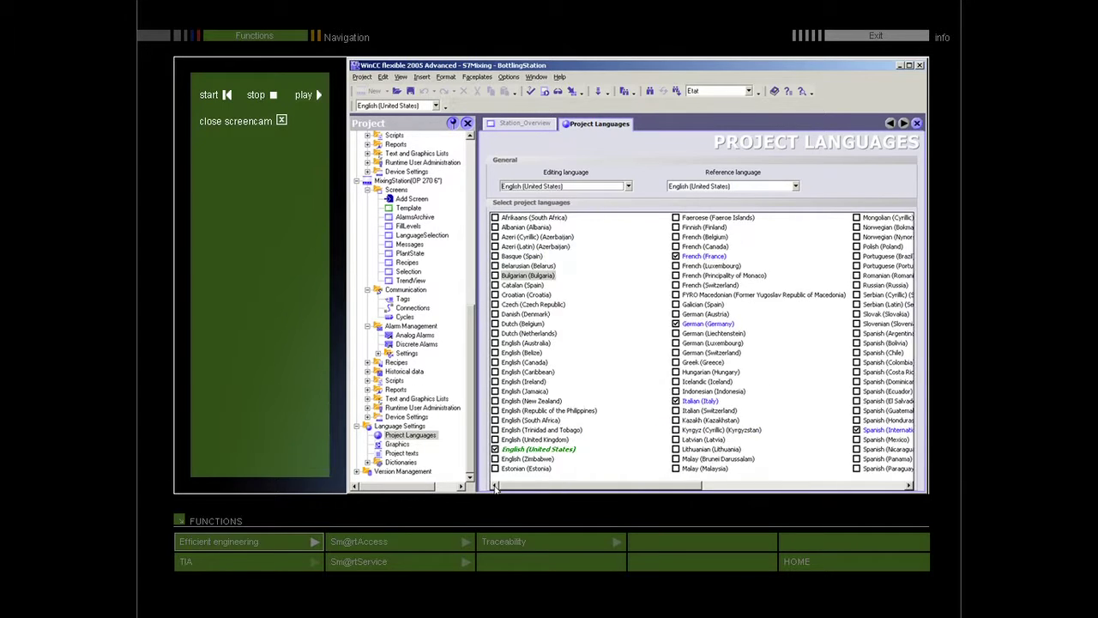